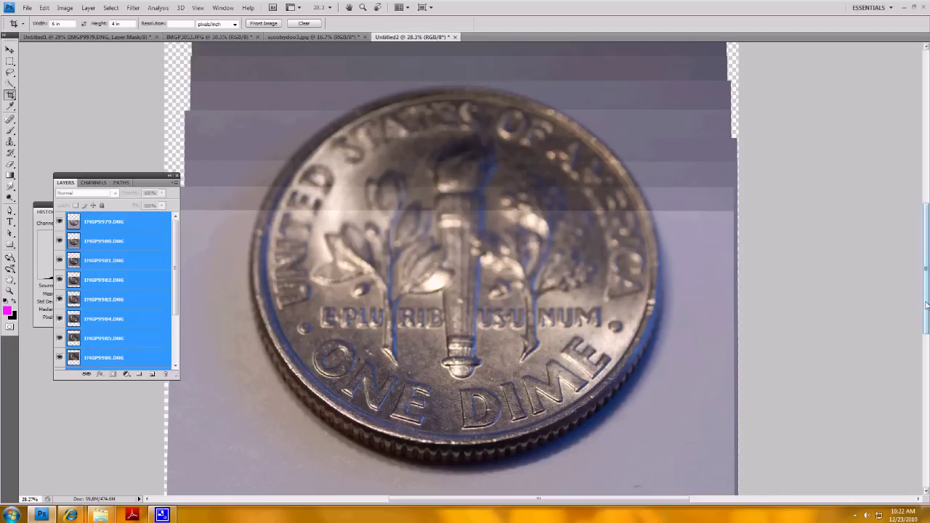
# Step: Start the File > Scripts > Load Files into Stack command
pyautogui.moveTo(927, 308)
pyautogui.mouseDown()
pyautogui.moveTo(928, 262)
pyautogui.moveTo(922, 301)
pyautogui.mouseUp()
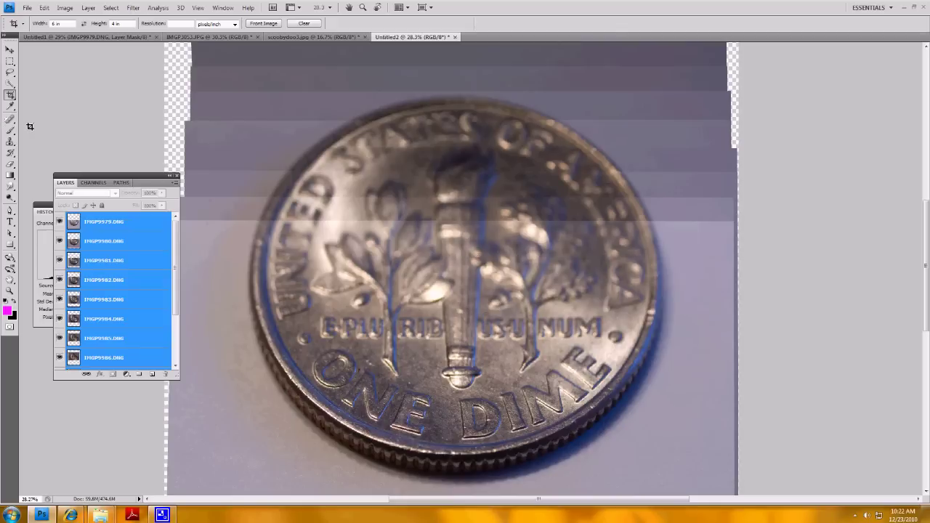
pyautogui.click(27, 8)
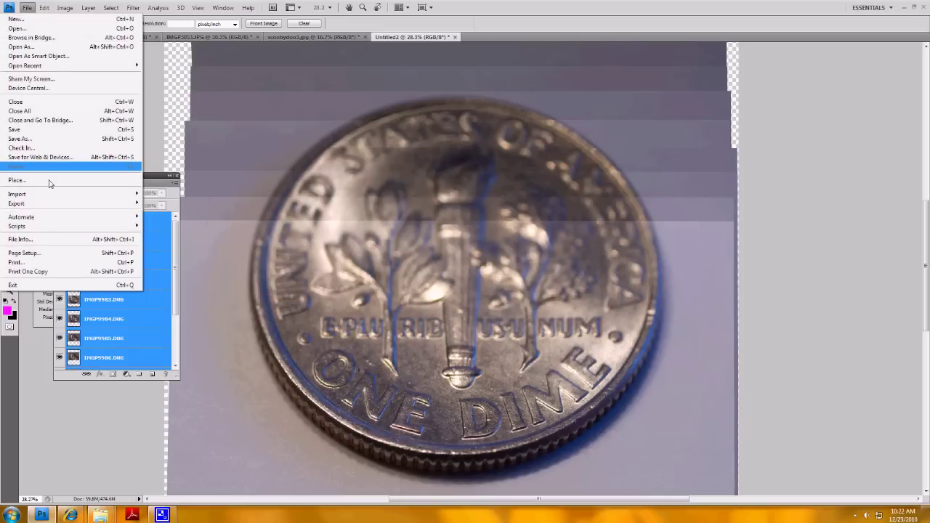
pyautogui.moveTo(44, 228)
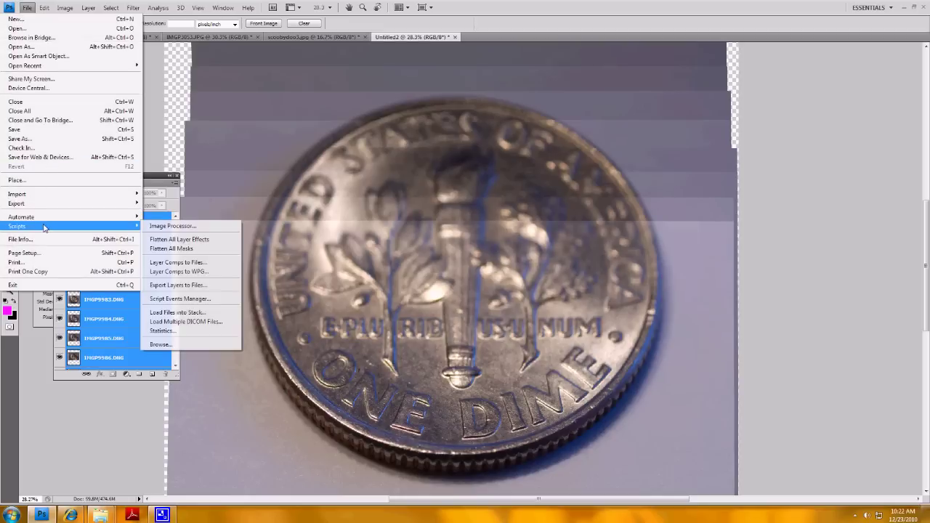
pyautogui.click(205, 313)
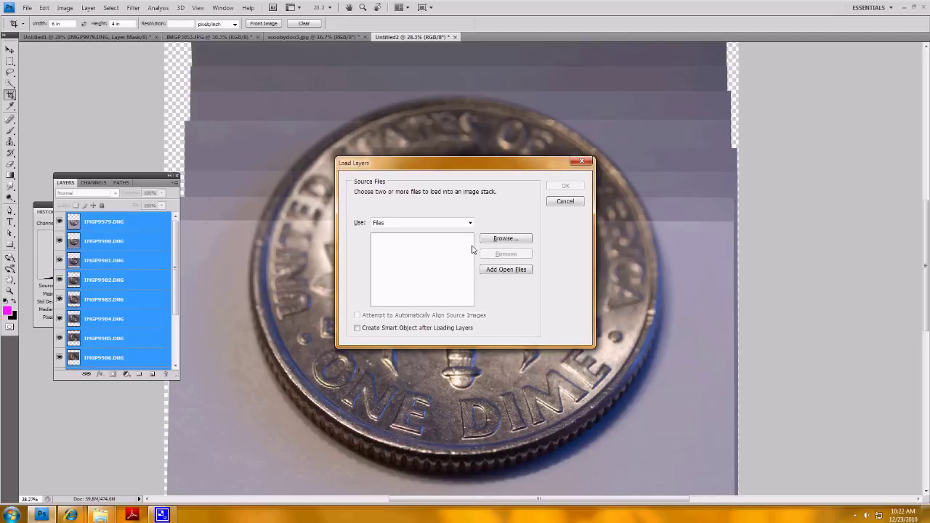
# Step: Browse to the removable disk's DCIM/104PENTX folder, then cancel without loading any files
pyautogui.click(520, 242)
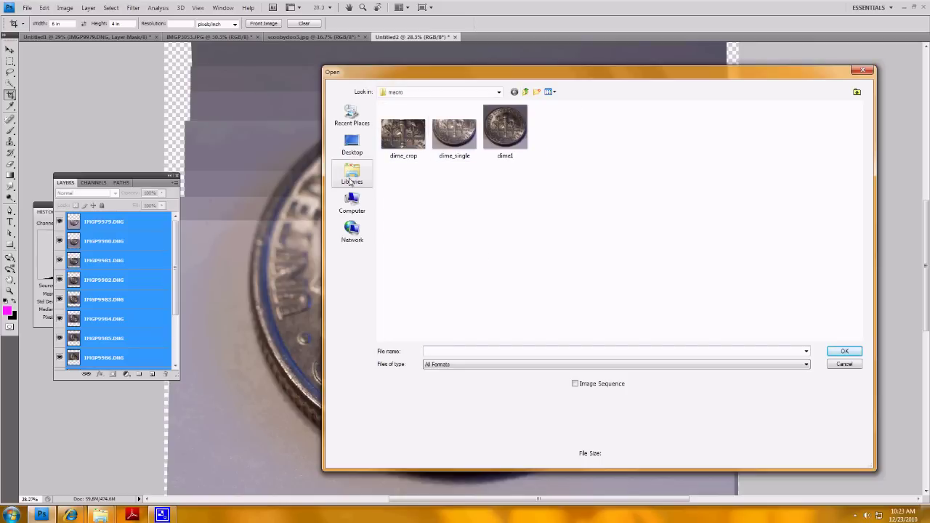
pyautogui.click(351, 203)
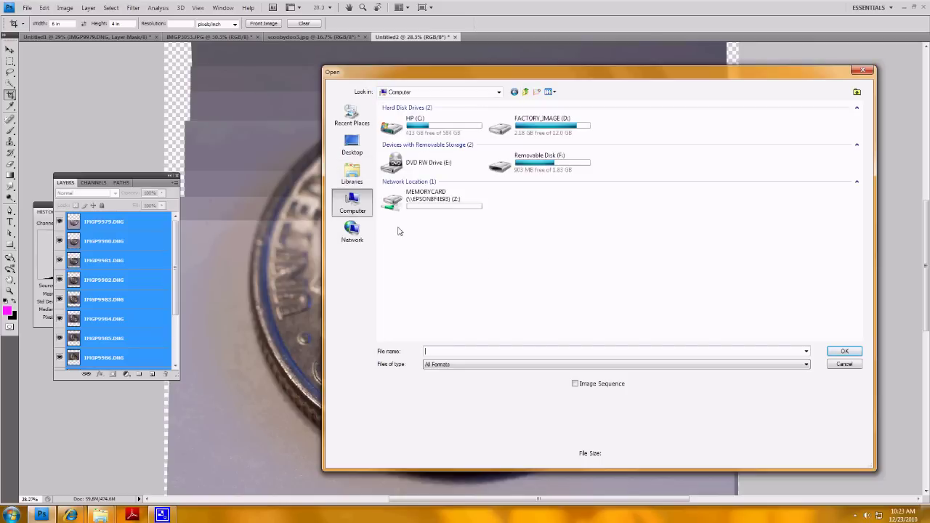
pyautogui.doubleClick(537, 163)
pyautogui.doubleClick(405, 127)
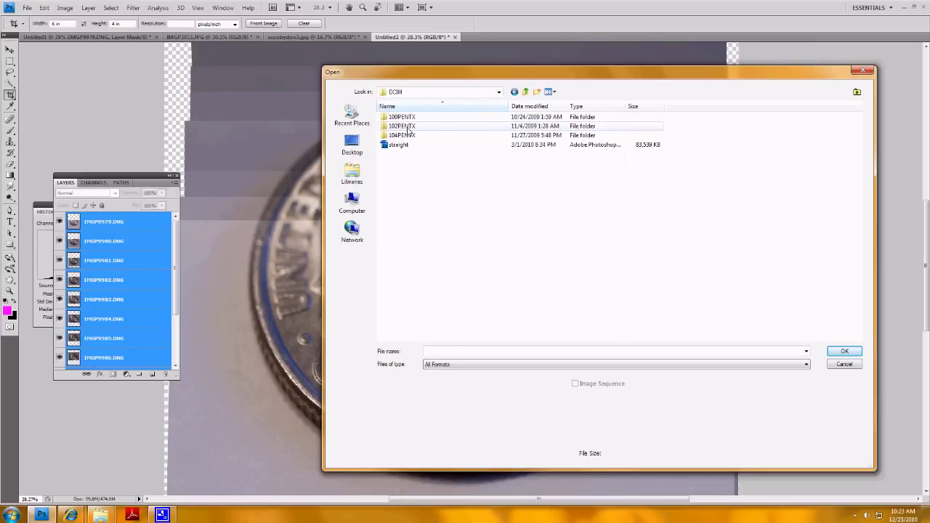
pyautogui.doubleClick(400, 135)
pyautogui.moveTo(864, 153); pyautogui.dragTo(870, 327)
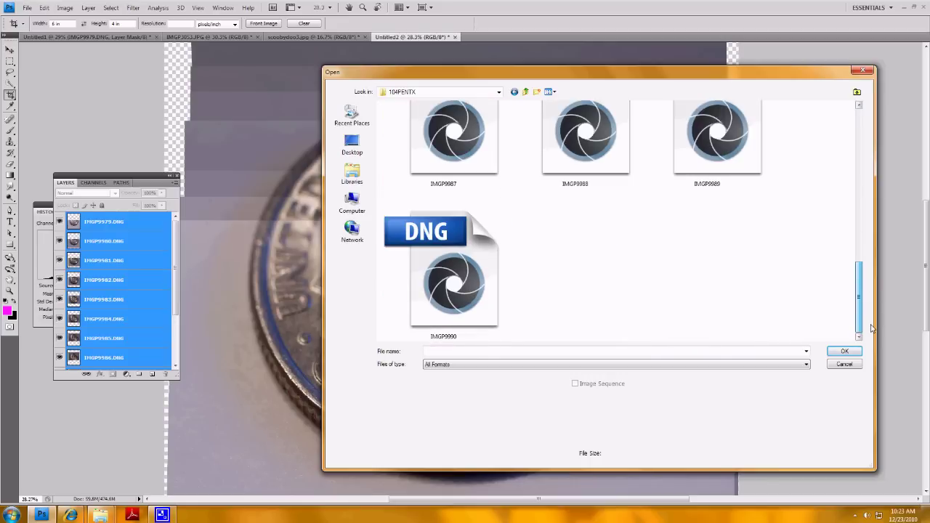
pyautogui.click(843, 364)
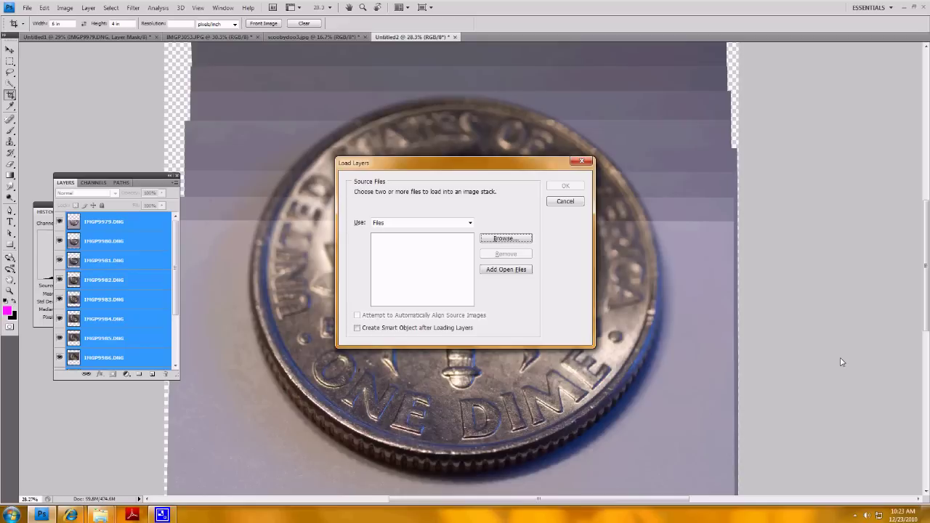
pyautogui.click(565, 202)
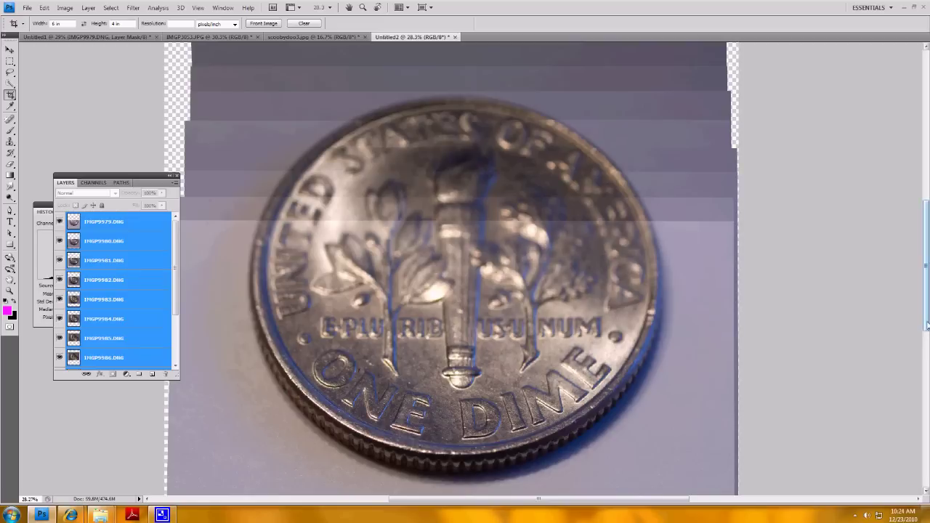
# Step: Hide layers IMGP9980 through IMGP9989 in the Layers panel
pyautogui.moveTo(926, 325); pyautogui.dragTo(925, 283)
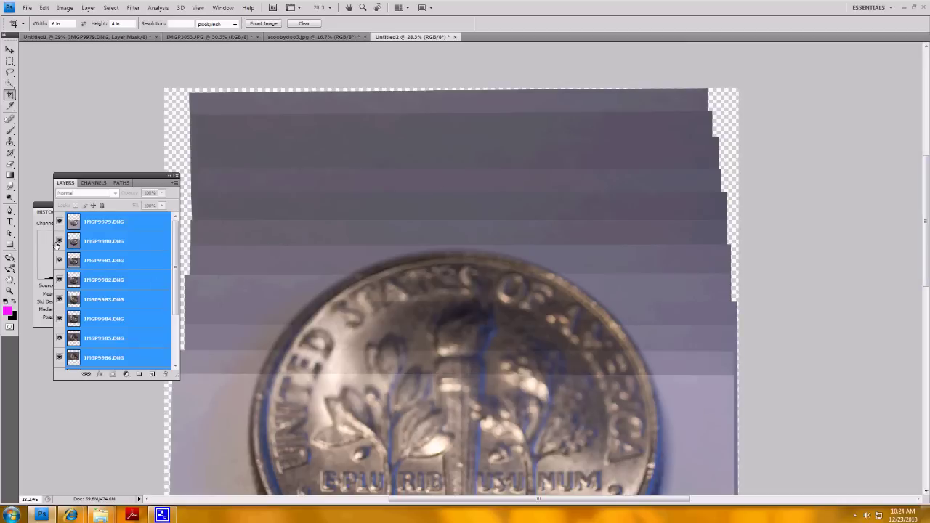
pyautogui.click(59, 240)
pyautogui.click(59, 260)
pyautogui.click(59, 280)
pyautogui.click(58, 300)
pyautogui.click(58, 319)
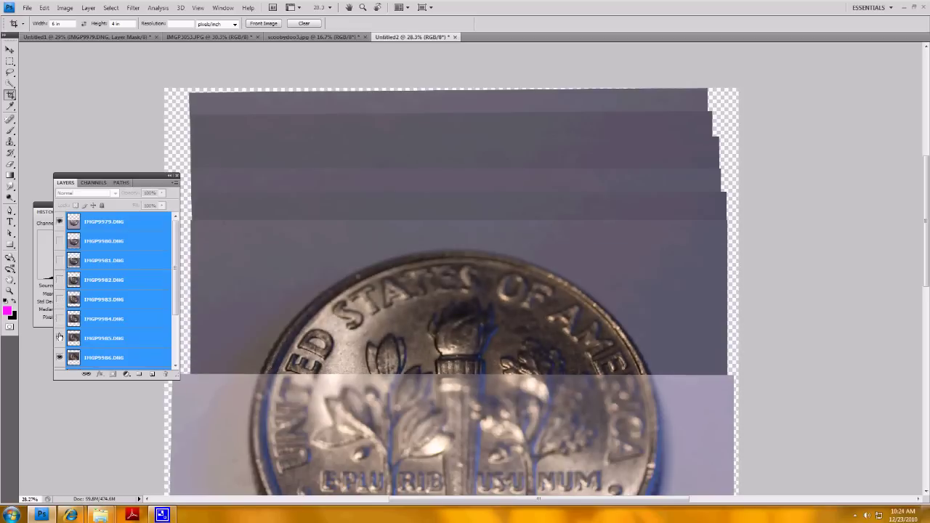
pyautogui.click(59, 337)
pyautogui.click(58, 357)
pyautogui.scroll(-2, 179, 309)
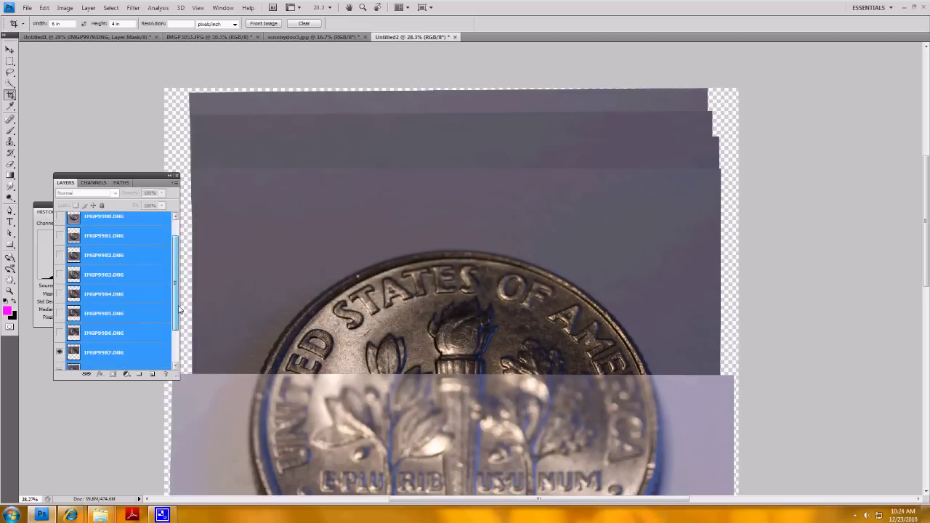
pyautogui.scroll(-3, 179, 308)
pyautogui.click(58, 301)
pyautogui.click(58, 321)
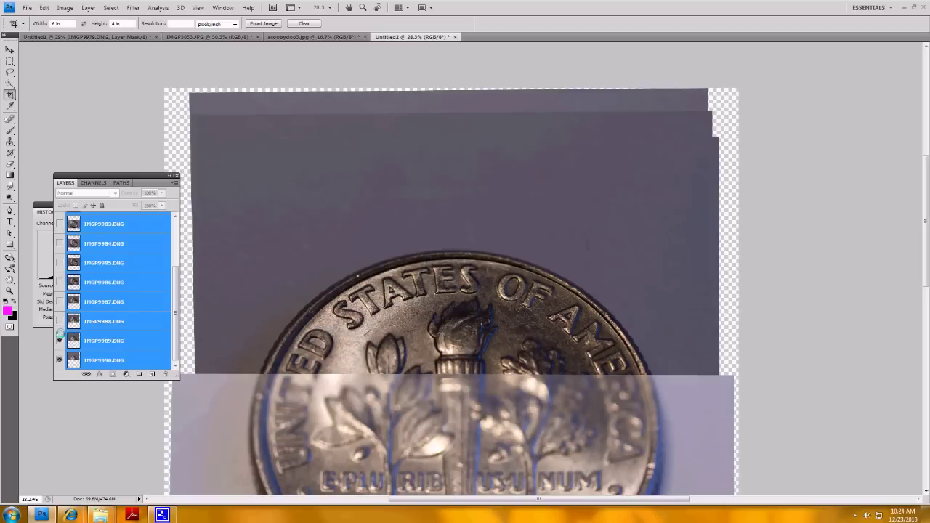
pyautogui.click(59, 340)
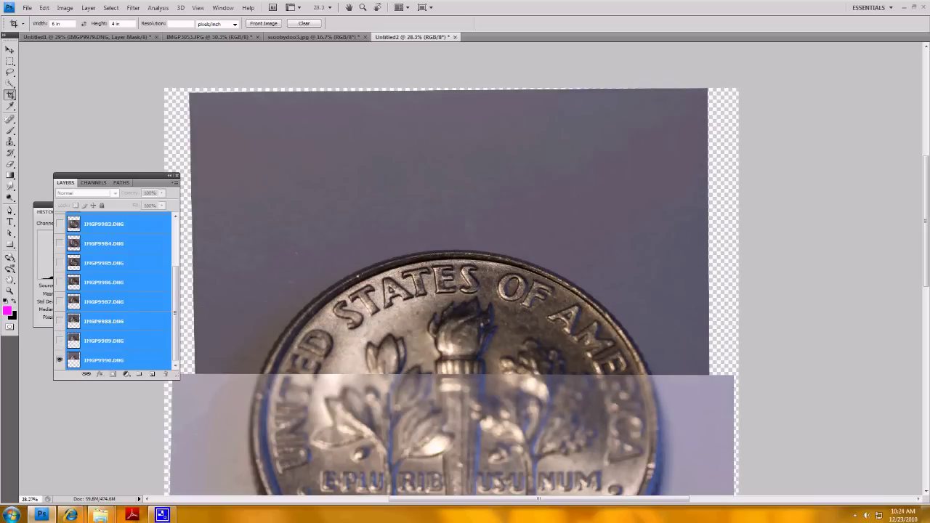
# Step: Toggle IMGP9979's visibility off and back on to compare it against IMGP9990
pyautogui.moveTo(926, 218); pyautogui.dragTo(926, 304)
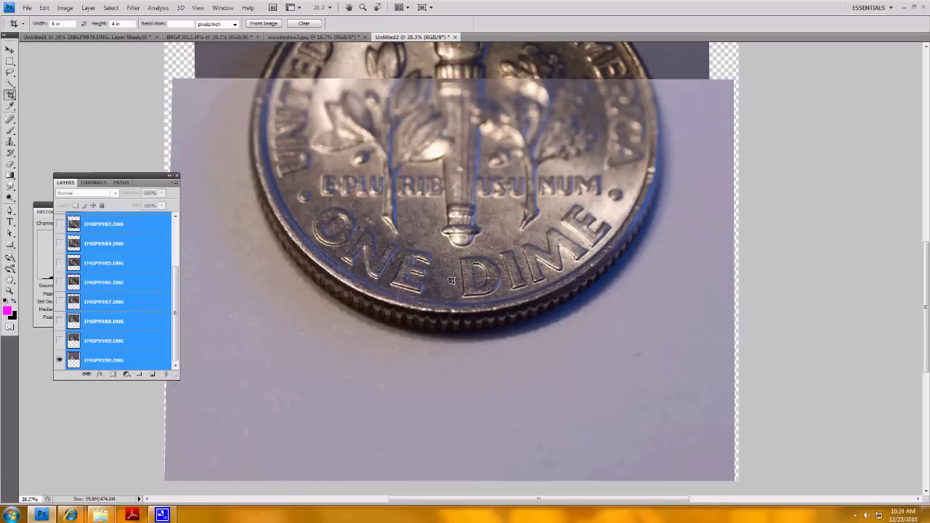
pyautogui.moveTo(923, 312); pyautogui.dragTo(923, 227)
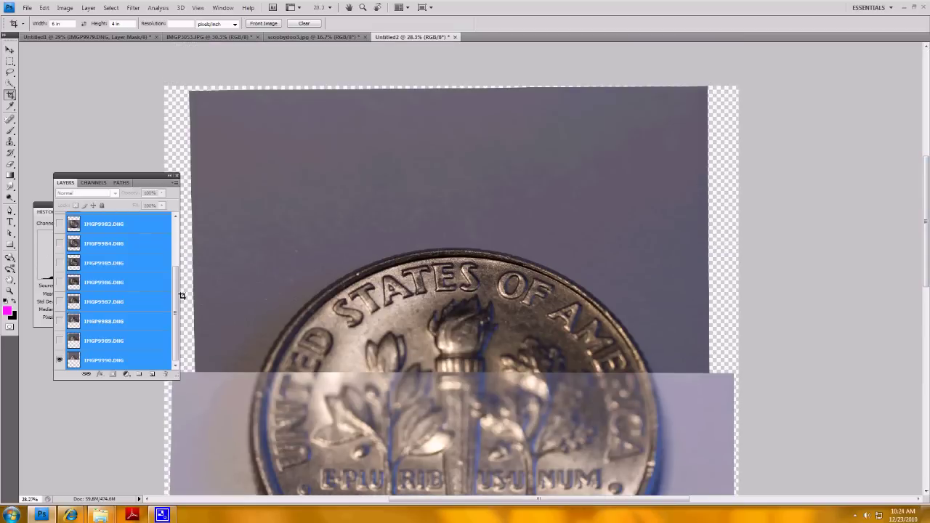
pyautogui.moveTo(176, 298); pyautogui.dragTo(170, 248)
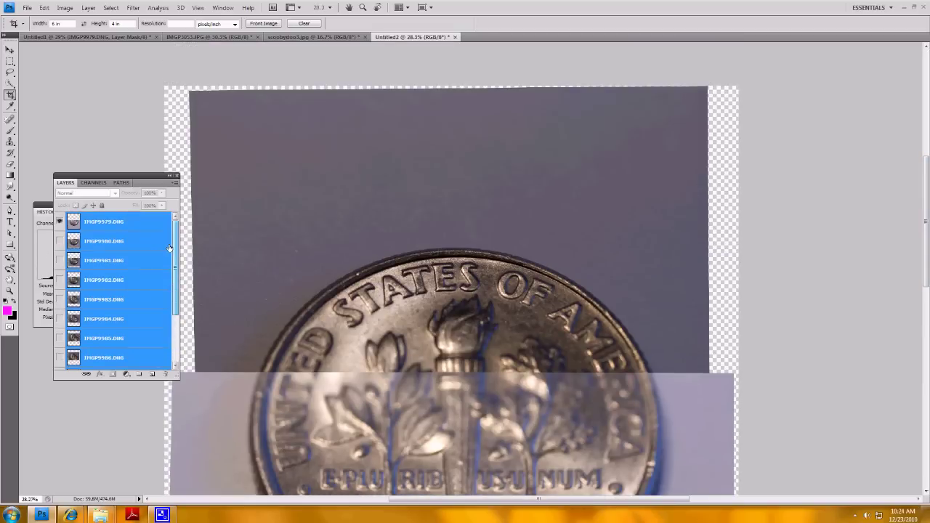
pyautogui.click(60, 221)
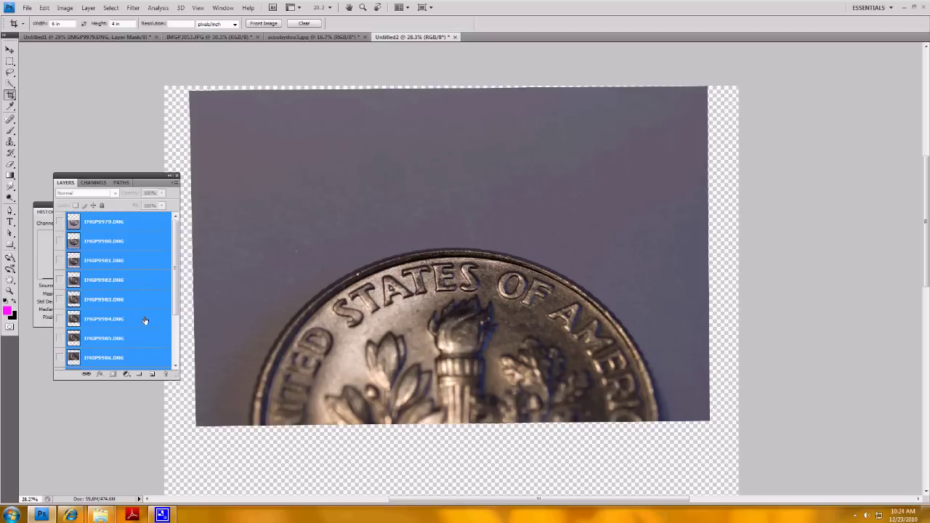
pyautogui.click(60, 221)
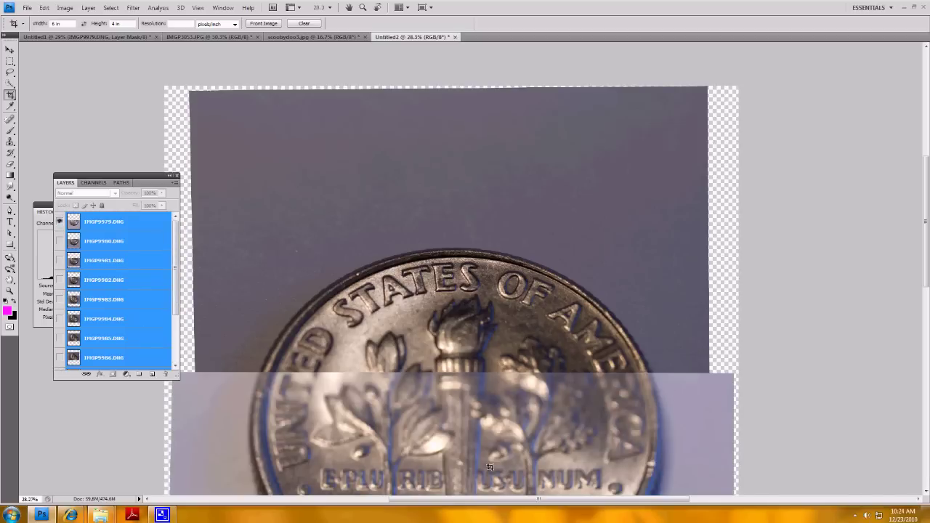
pyautogui.moveTo(927, 201); pyautogui.dragTo(927, 267)
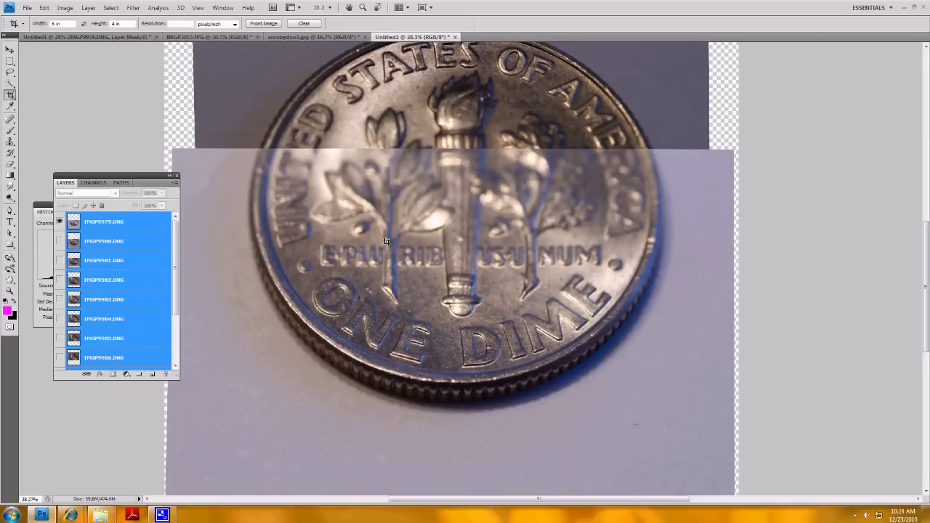
# Step: Make layers IMGP9980 through IMGP9989 visible again
pyautogui.click(60, 240)
pyautogui.click(60, 260)
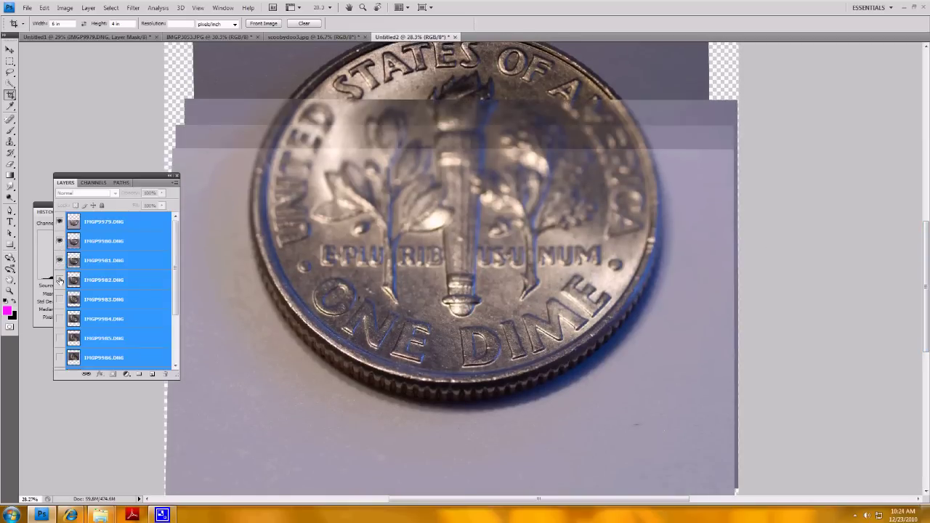
pyautogui.click(60, 279)
pyautogui.click(59, 298)
pyautogui.click(60, 318)
pyautogui.click(59, 337)
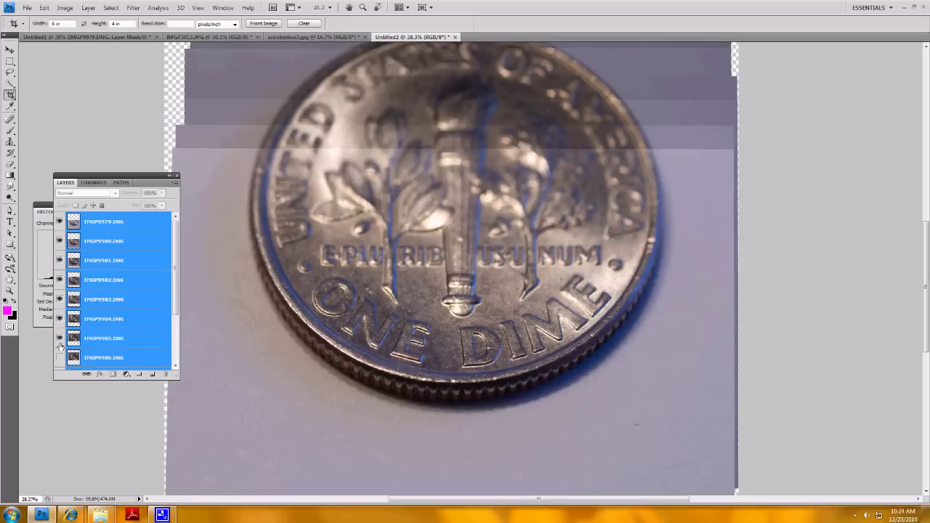
pyautogui.click(60, 358)
pyautogui.moveTo(170, 299); pyautogui.dragTo(173, 348)
pyautogui.click(60, 302)
pyautogui.click(59, 321)
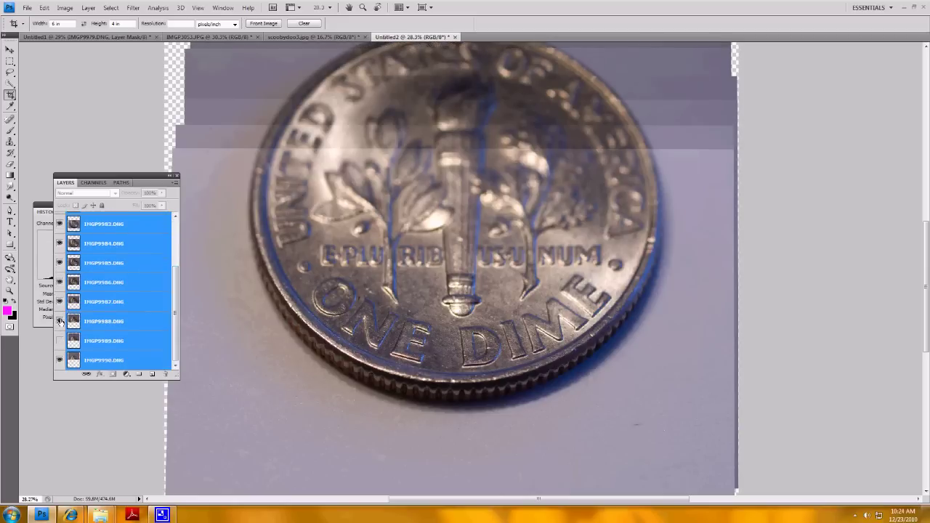
pyautogui.click(60, 341)
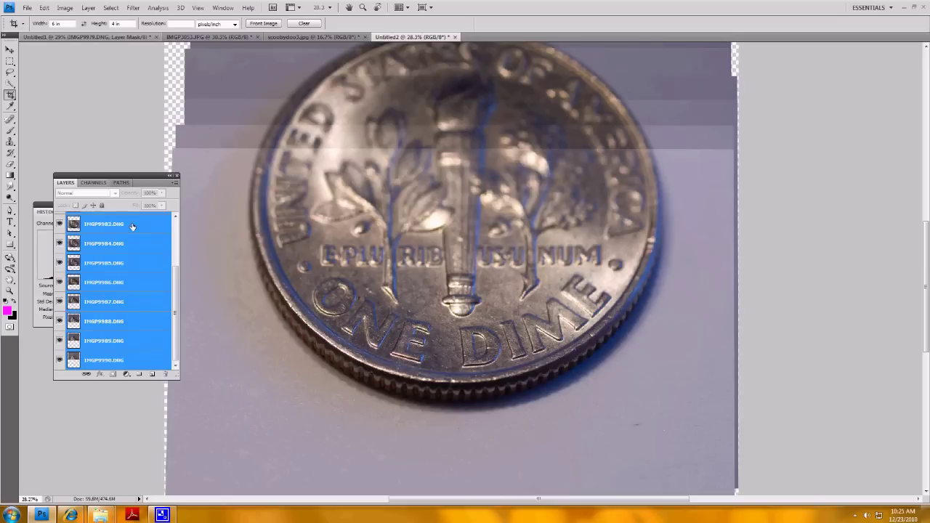
# Step: Look through the Edit menu without choosing anything, then bring up the Untitled1 document
pyautogui.click(44, 7)
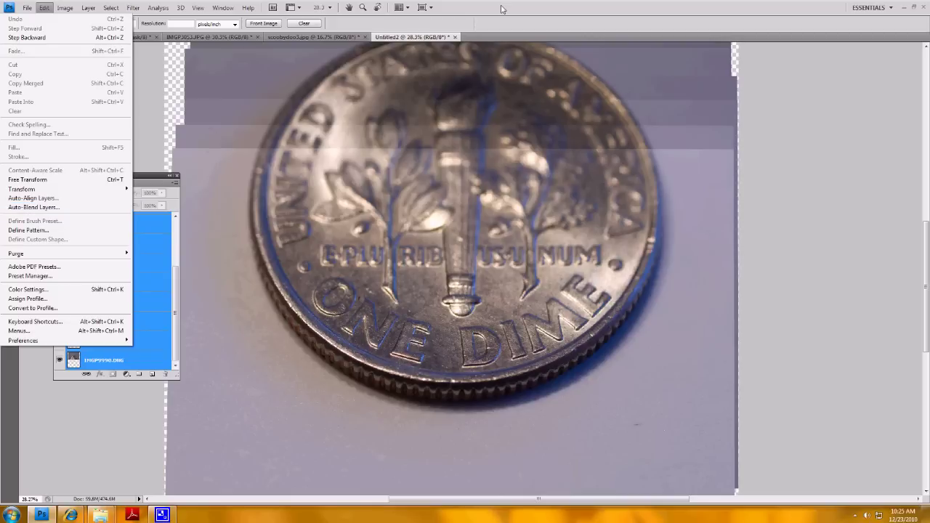
pyautogui.click(501, 8)
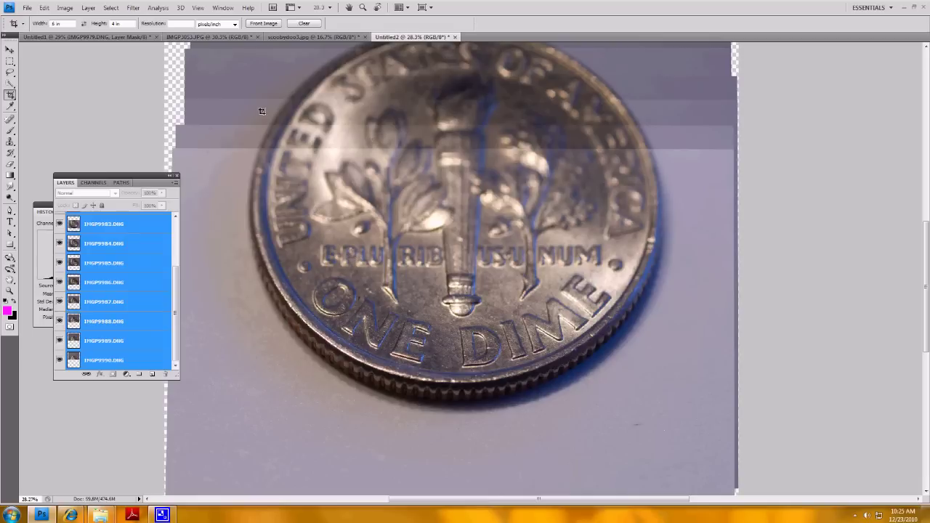
pyautogui.click(78, 36)
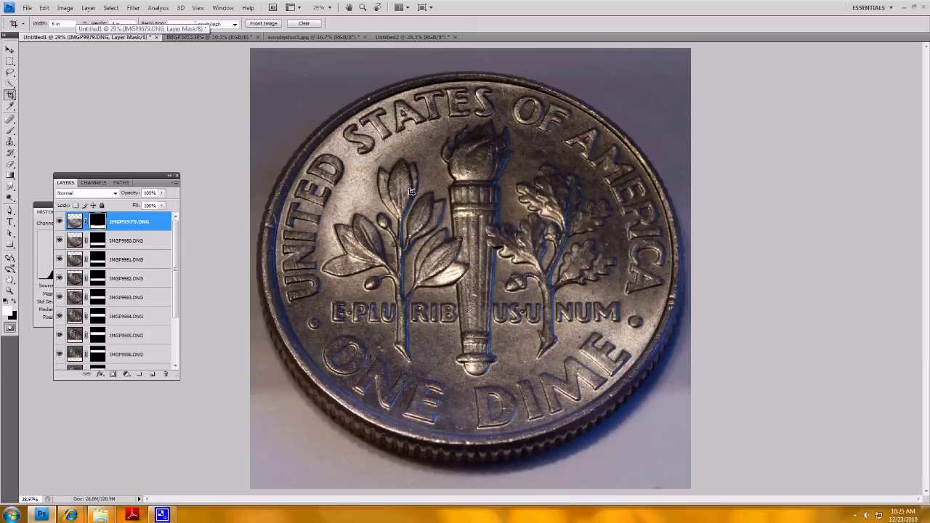
pyautogui.click(60, 241)
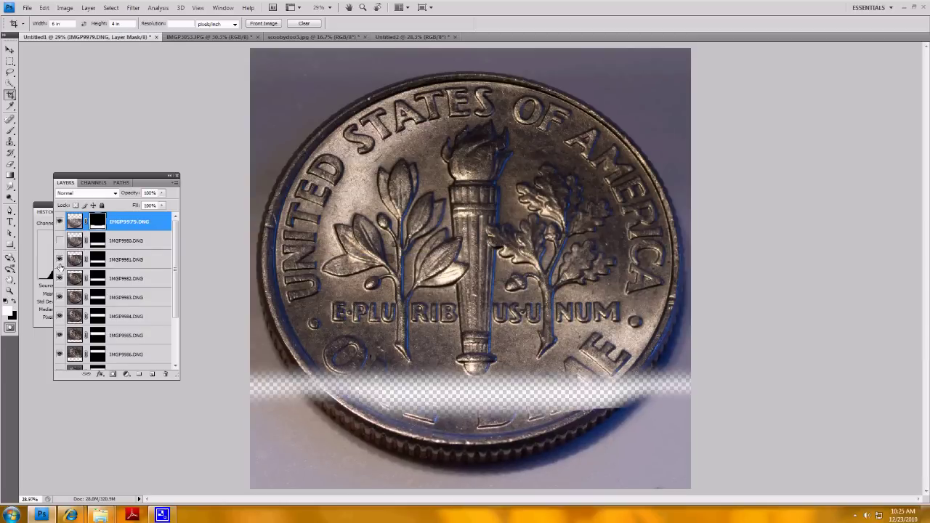
pyautogui.click(59, 259)
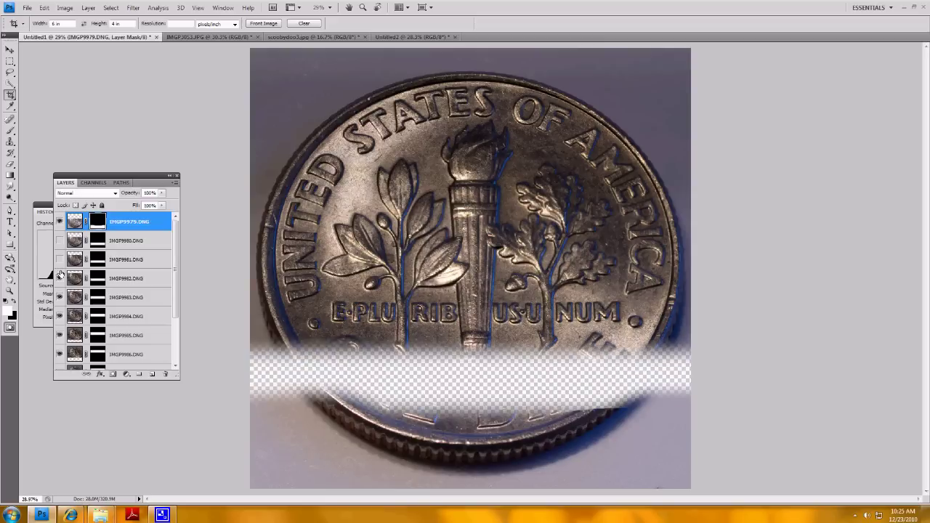
pyautogui.click(60, 278)
pyautogui.click(59, 297)
pyautogui.click(59, 316)
pyautogui.click(59, 335)
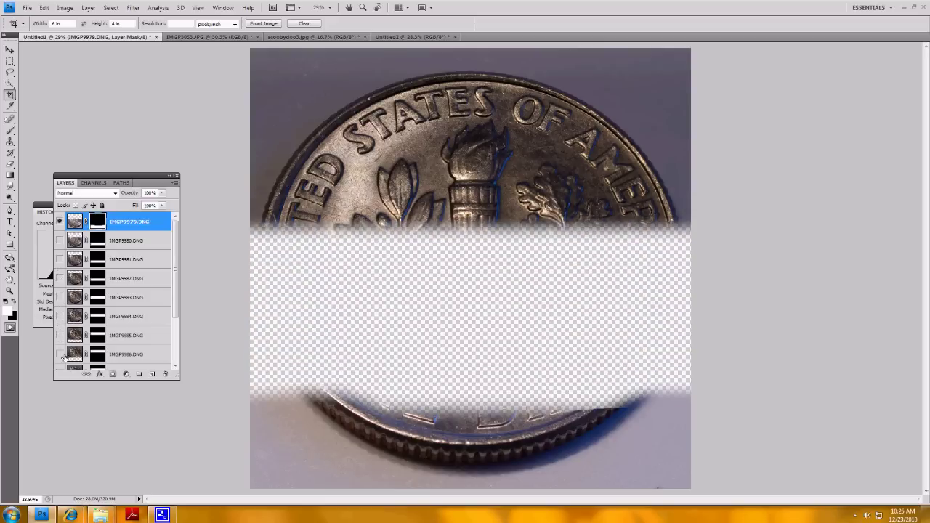
pyautogui.click(60, 354)
pyautogui.scroll(-3, 176, 301)
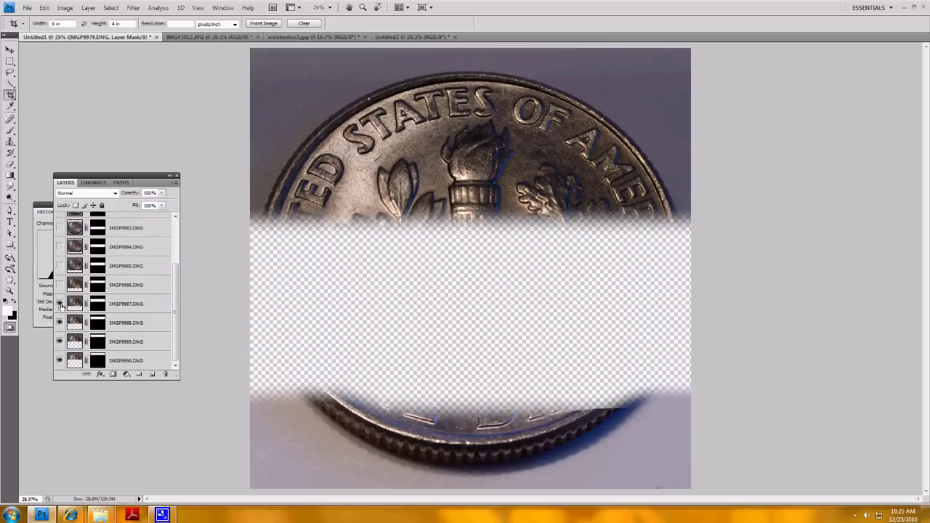
pyautogui.click(60, 303)
pyautogui.click(60, 322)
pyautogui.click(59, 341)
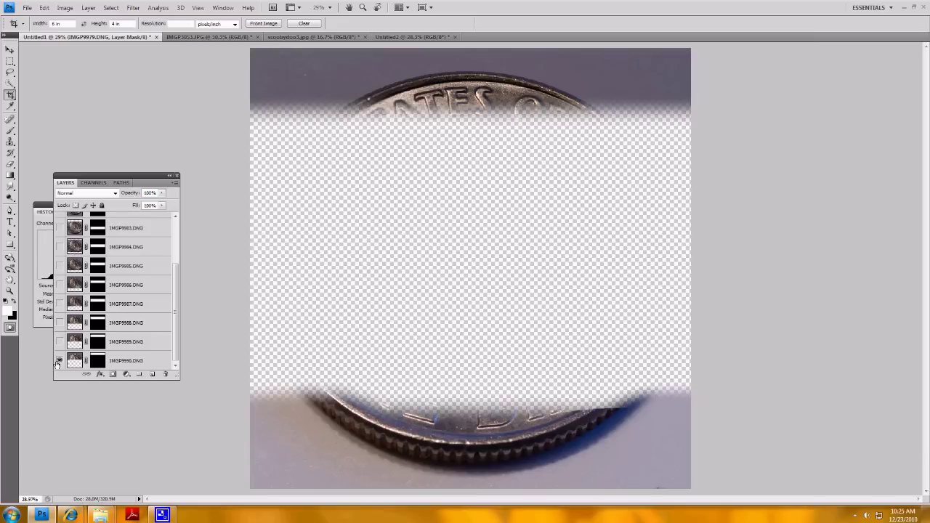
pyautogui.click(60, 360)
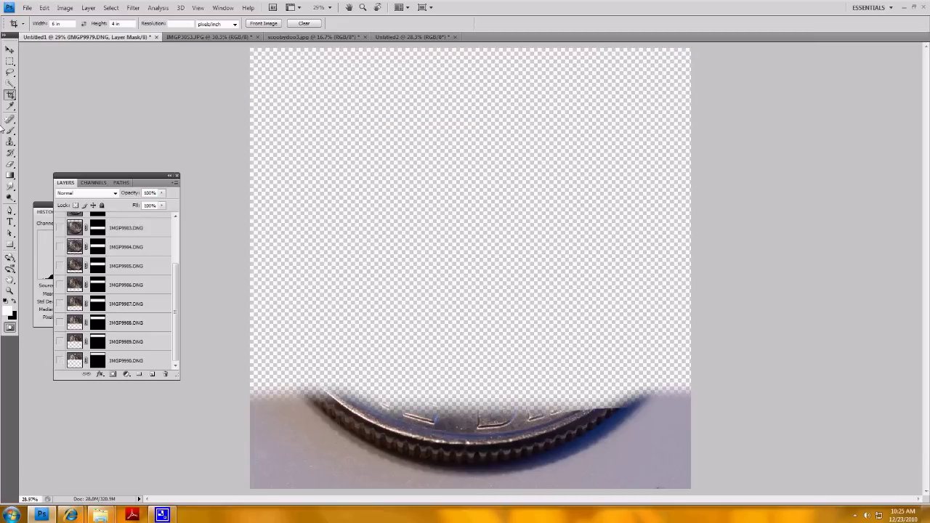
pyautogui.click(11, 61)
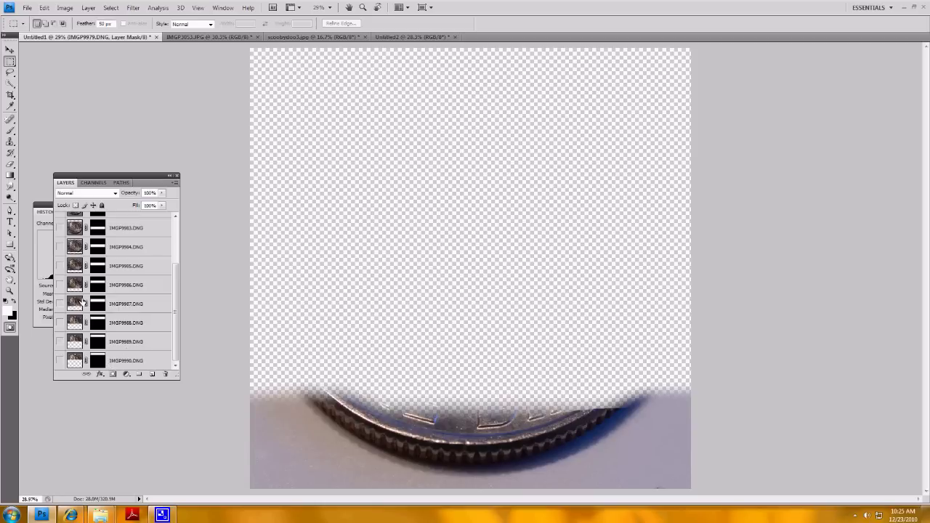
pyautogui.scroll(3, 121, 291)
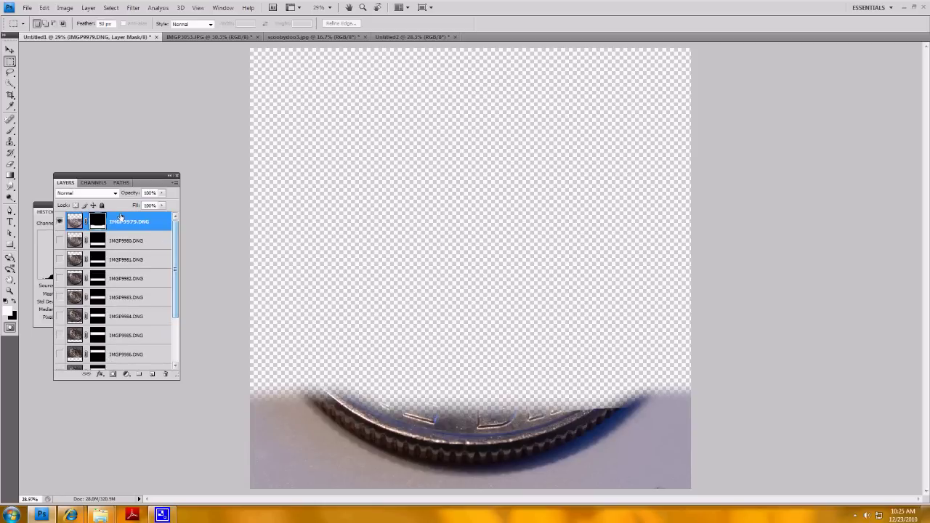
pyautogui.click(60, 241)
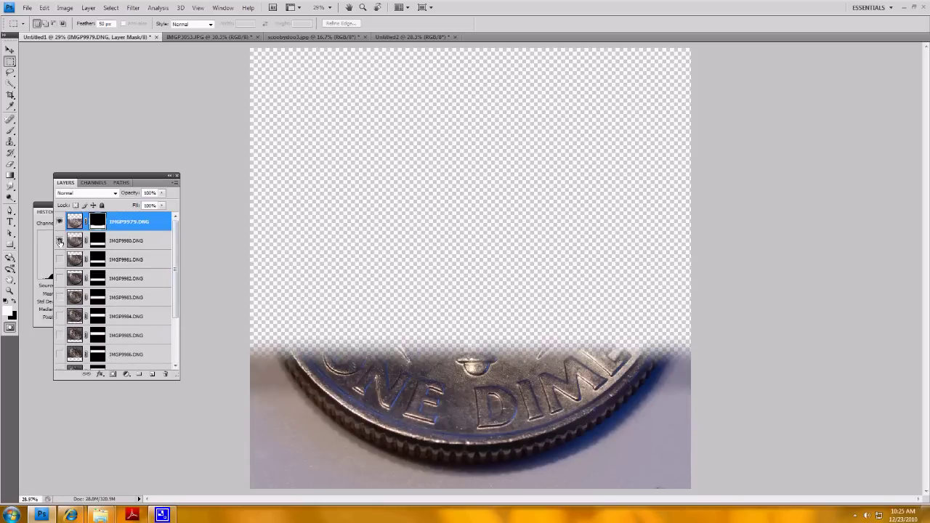
pyautogui.click(59, 259)
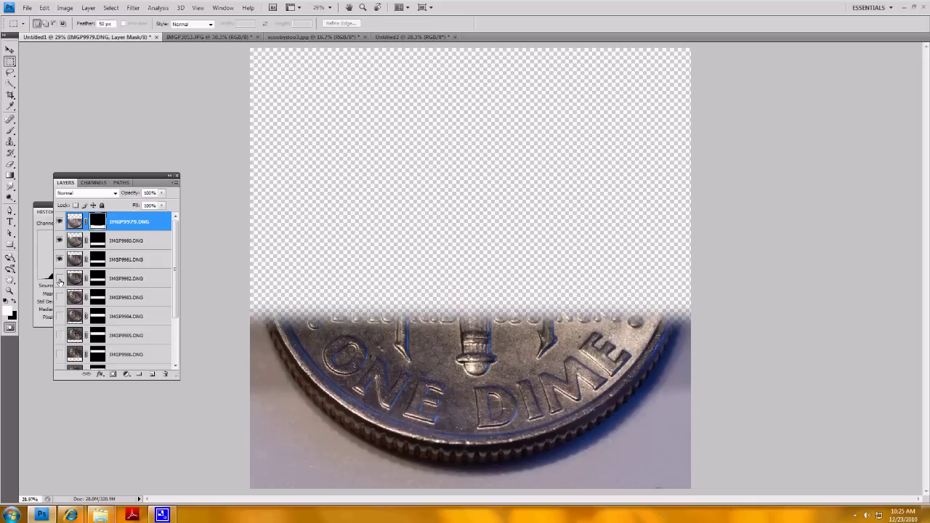
pyautogui.click(60, 279)
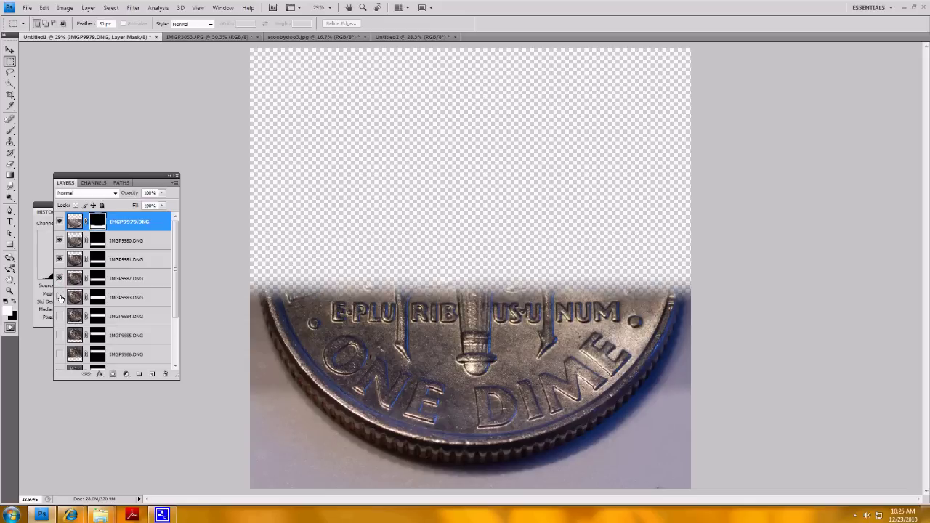
pyautogui.click(59, 297)
pyautogui.click(59, 316)
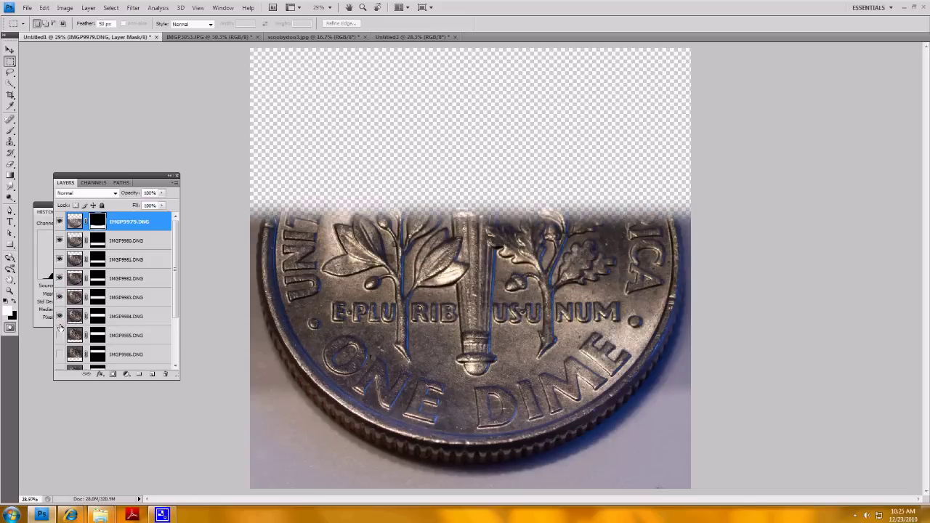
pyautogui.click(60, 335)
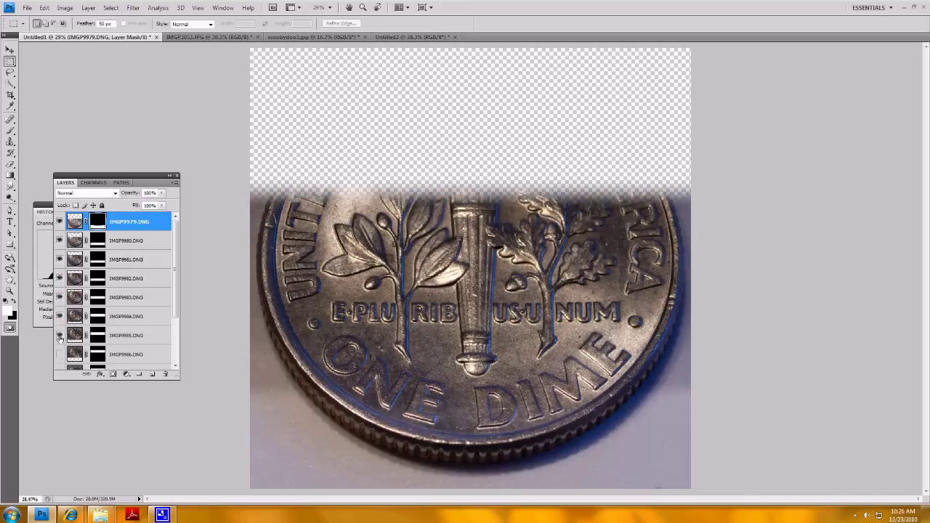
pyautogui.click(59, 354)
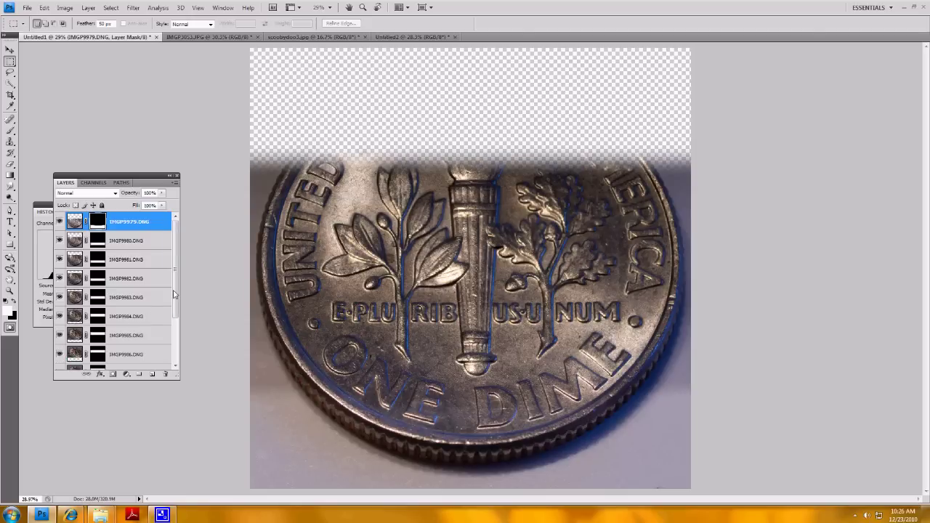
pyautogui.scroll(-2, 175, 294)
pyautogui.click(59, 303)
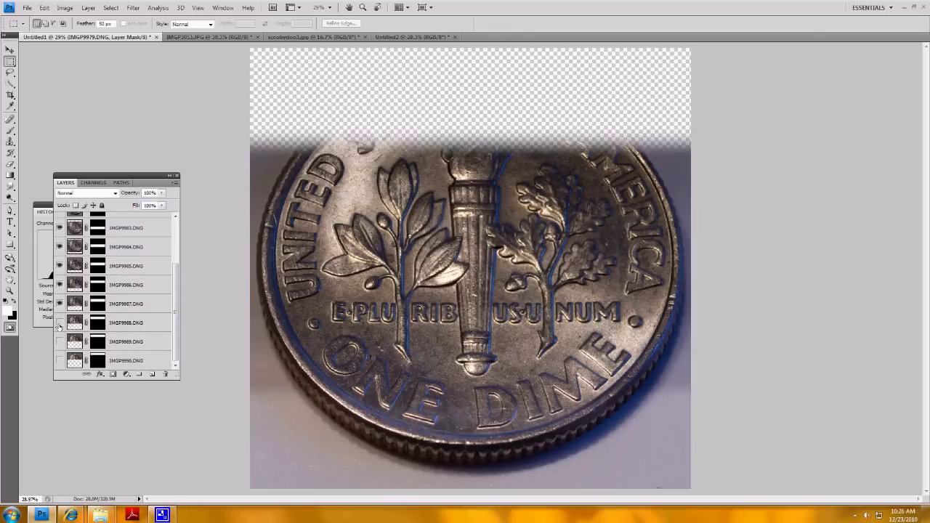
pyautogui.click(60, 323)
pyautogui.click(60, 341)
pyautogui.click(60, 360)
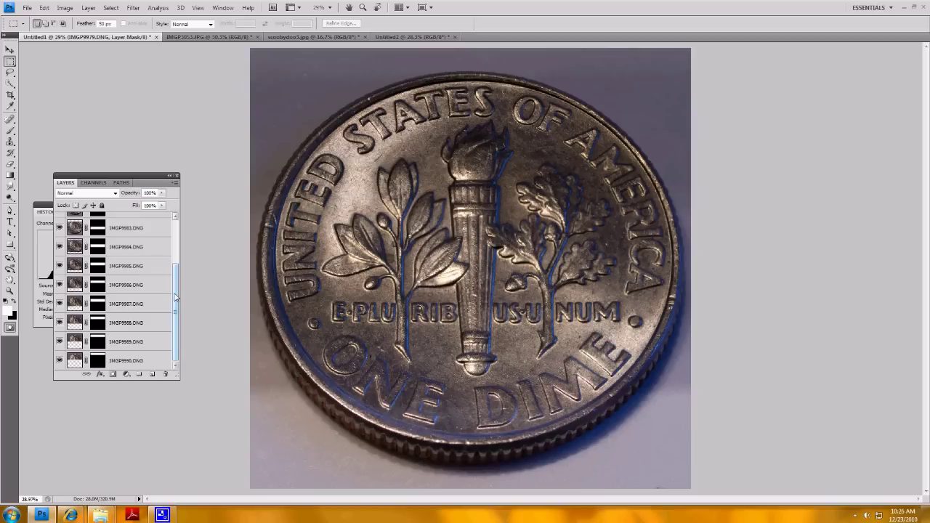
pyautogui.moveTo(175, 297); pyautogui.dragTo(190, 265)
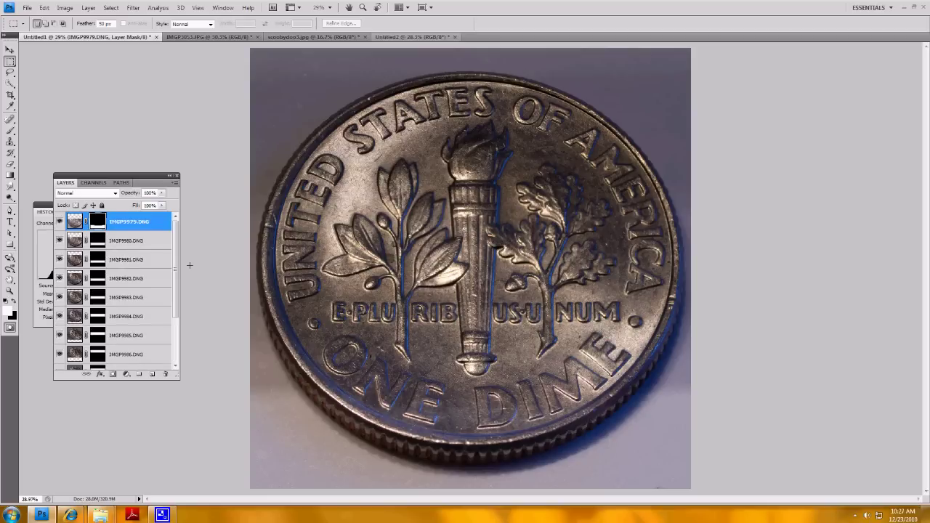